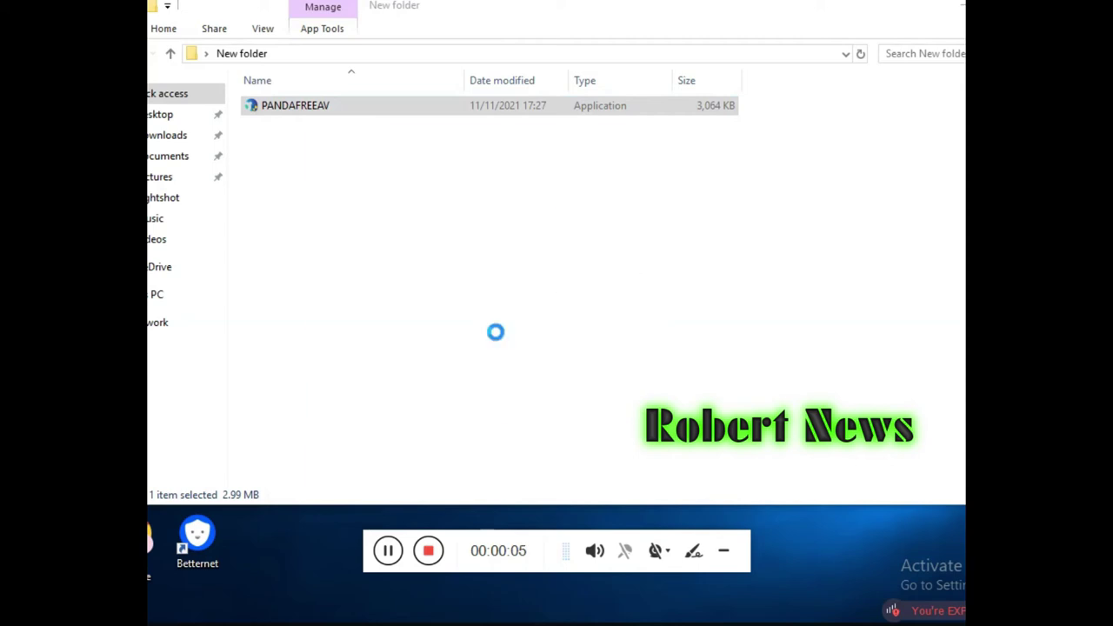
Step: Accept the license and install Panda Free Antivirus, leaving the Opera browser offer unchecked
click(557, 412)
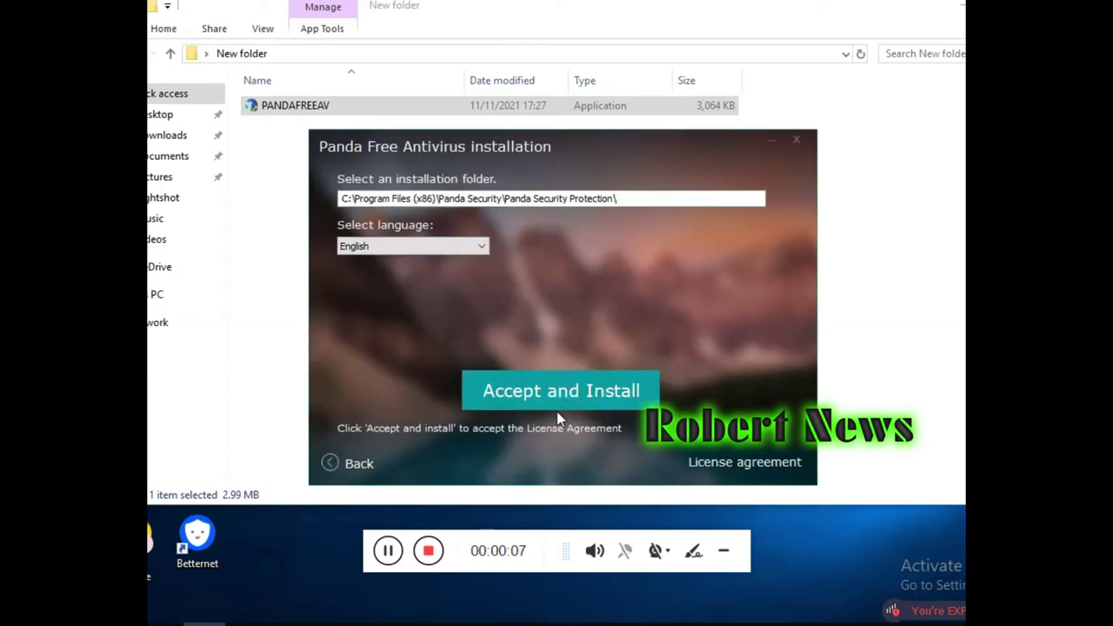
click(557, 397)
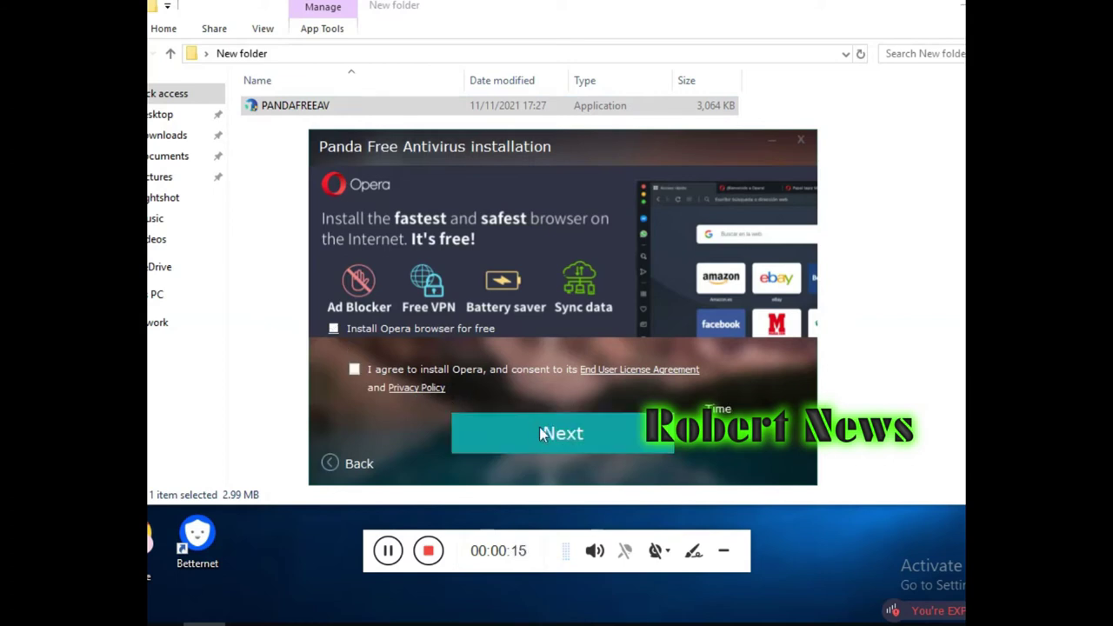
click(540, 427)
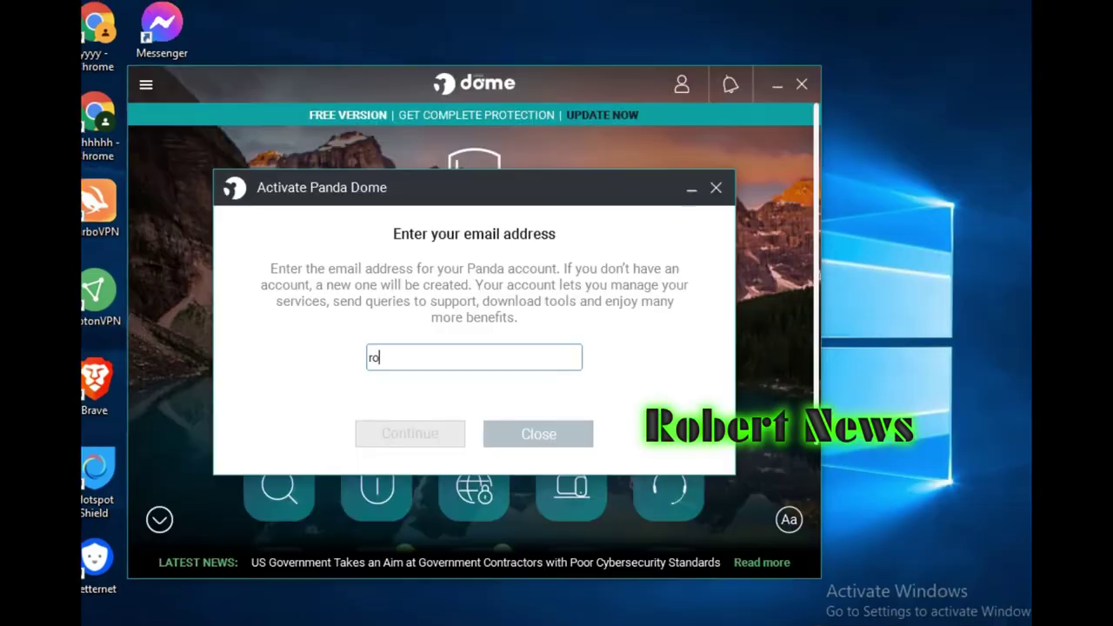
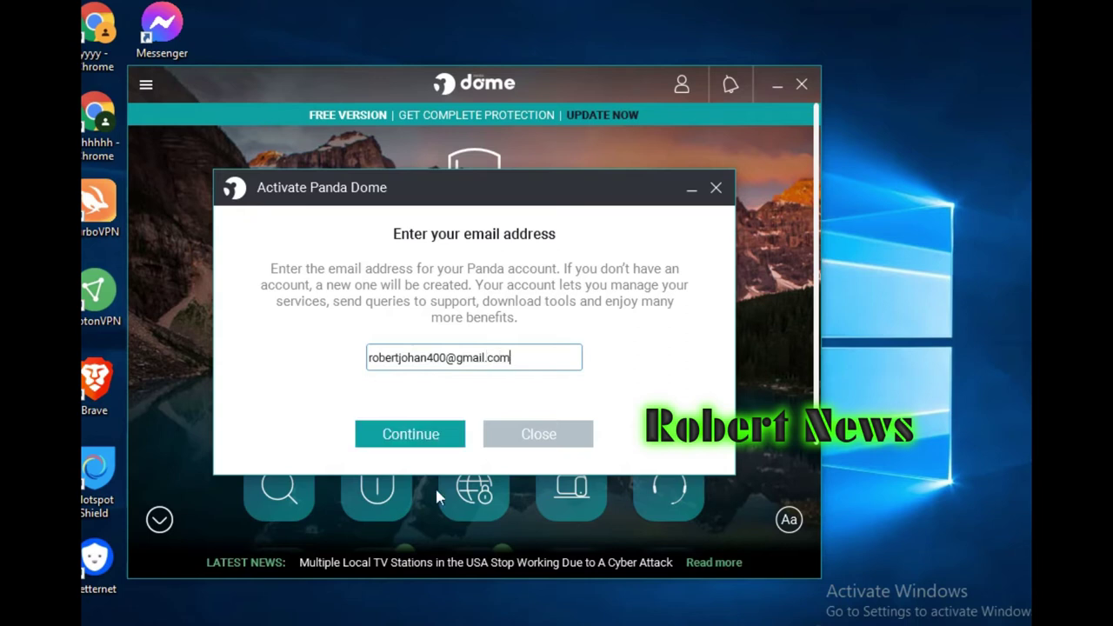
Step: Activate Panda Dome with the user's email address and close the account-validation reminder
click(449, 444)
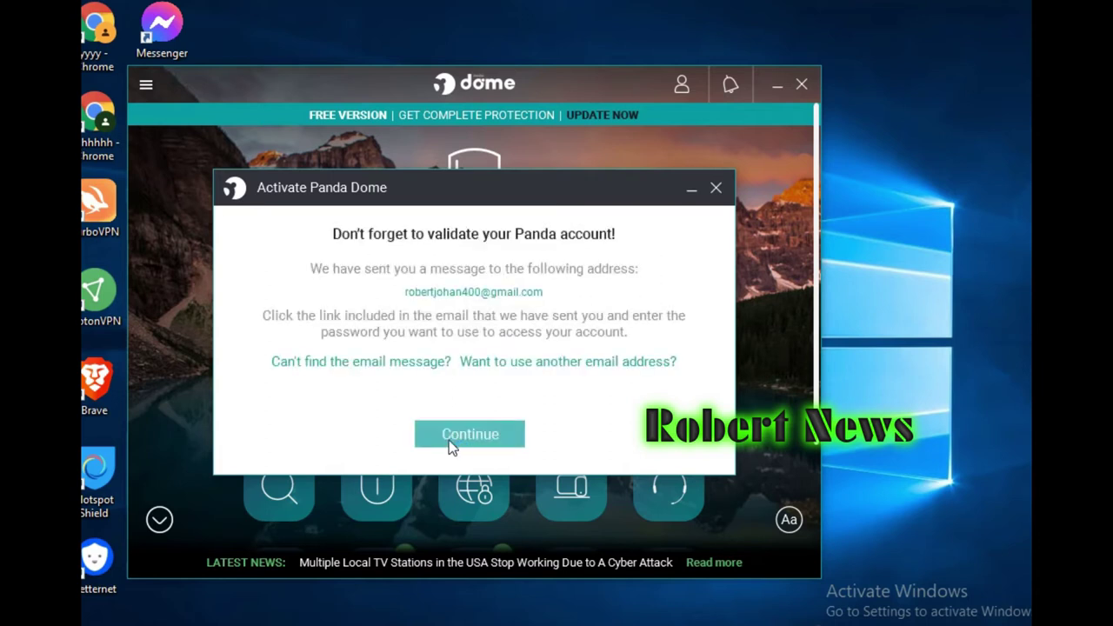
click(715, 187)
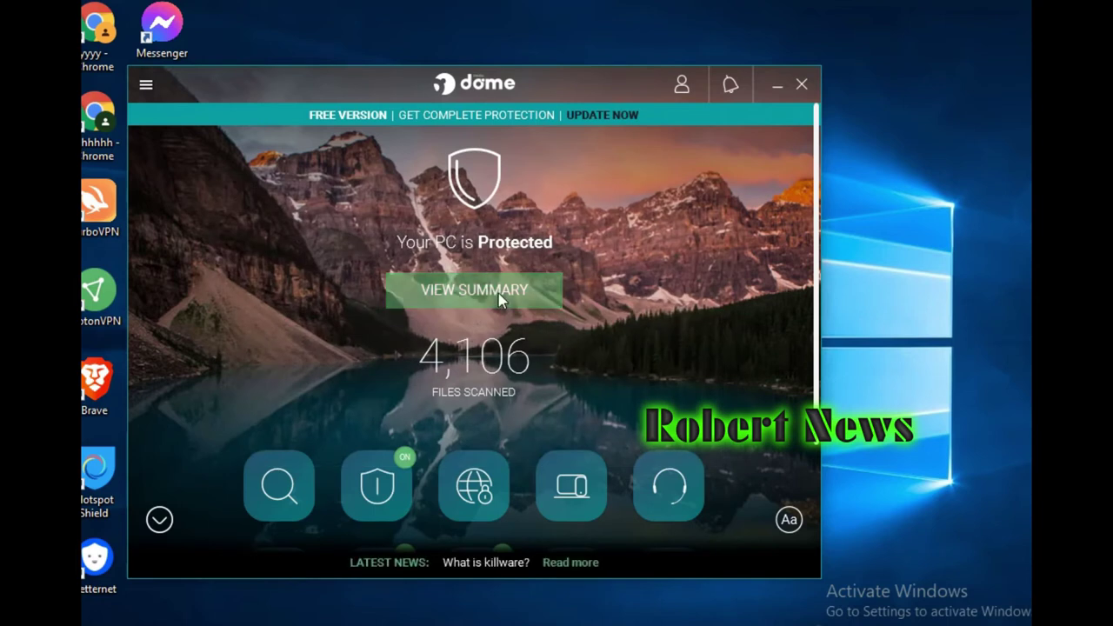
Step: After checking the protection summary, start a custom scan of the dont delete (E:\) drive
click(498, 293)
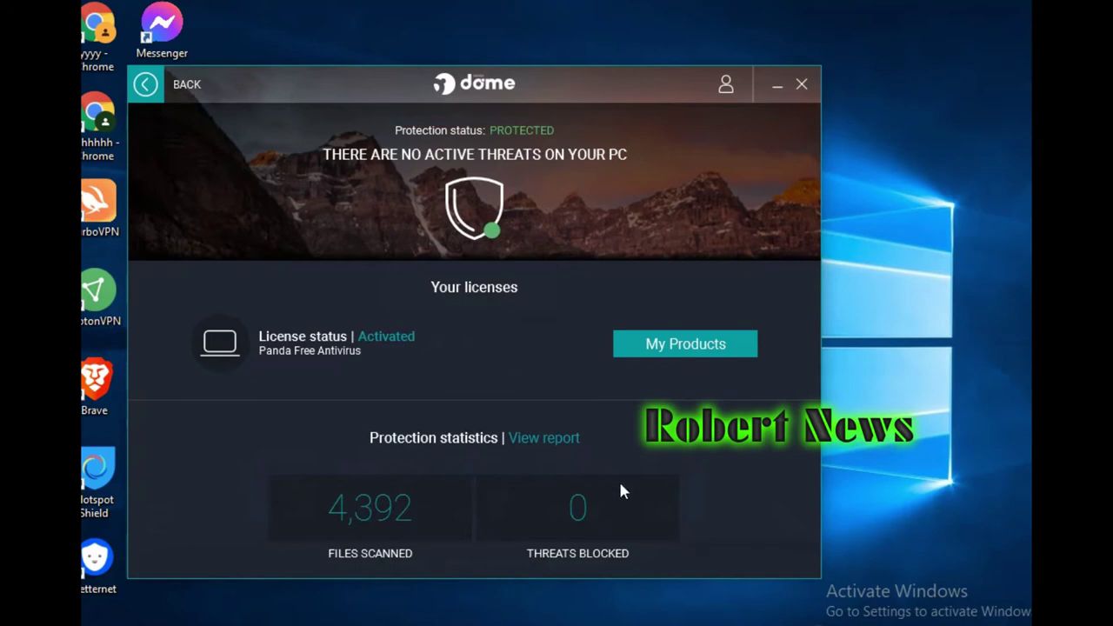
click(146, 84)
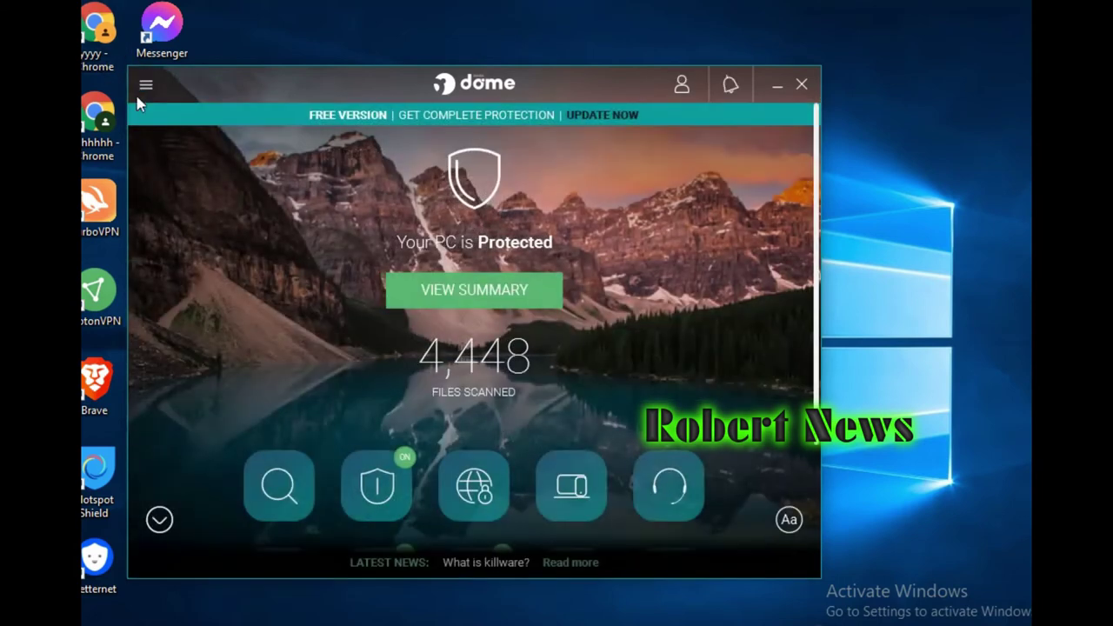
click(290, 473)
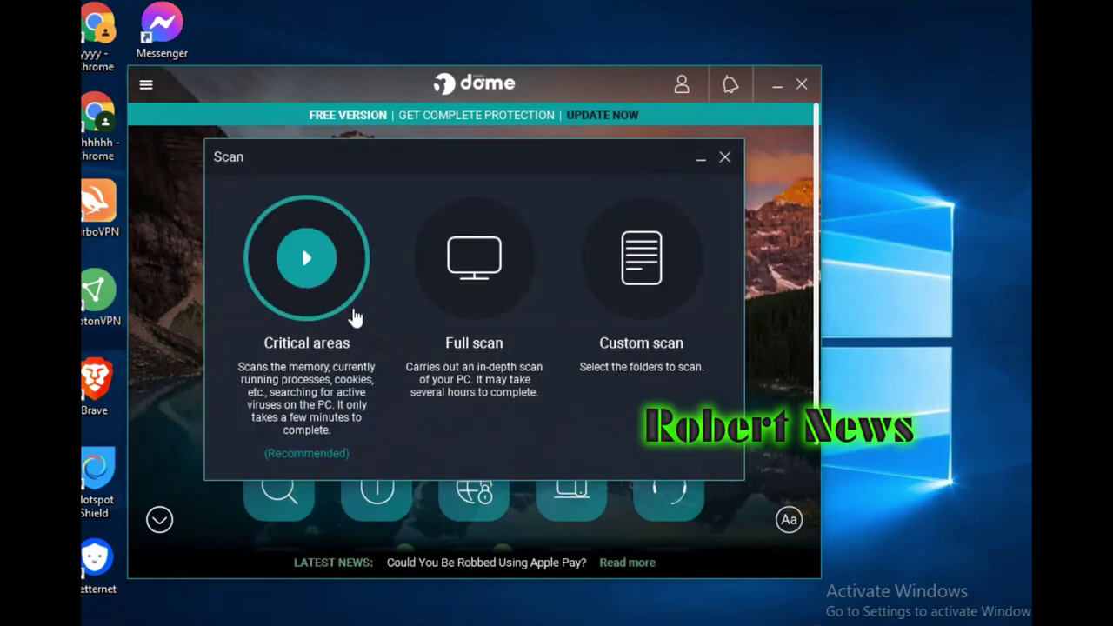
click(643, 270)
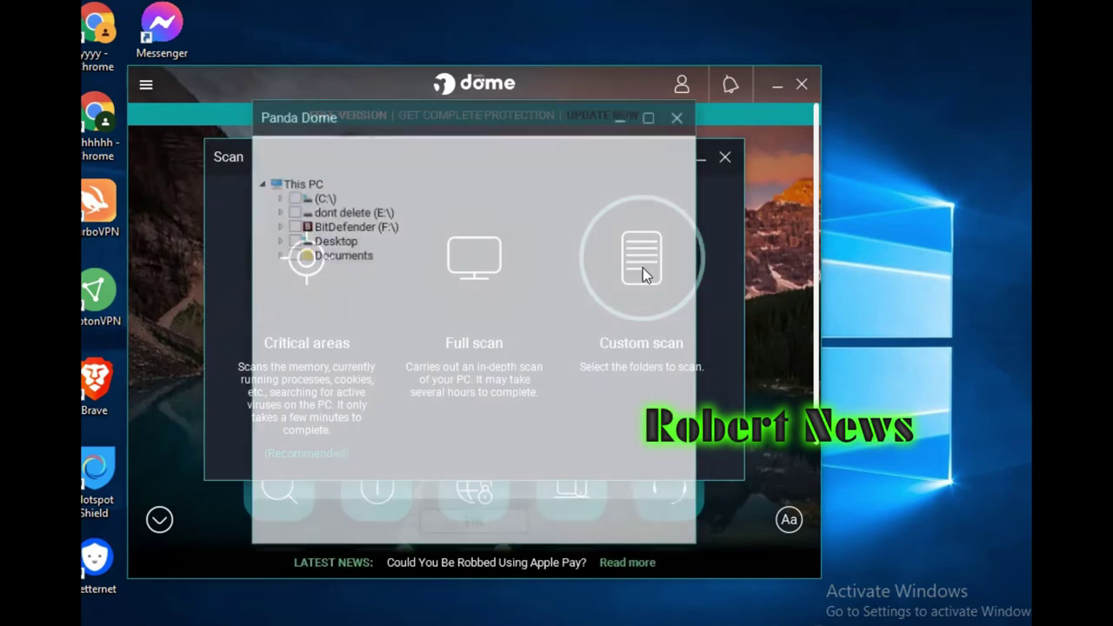
click(329, 228)
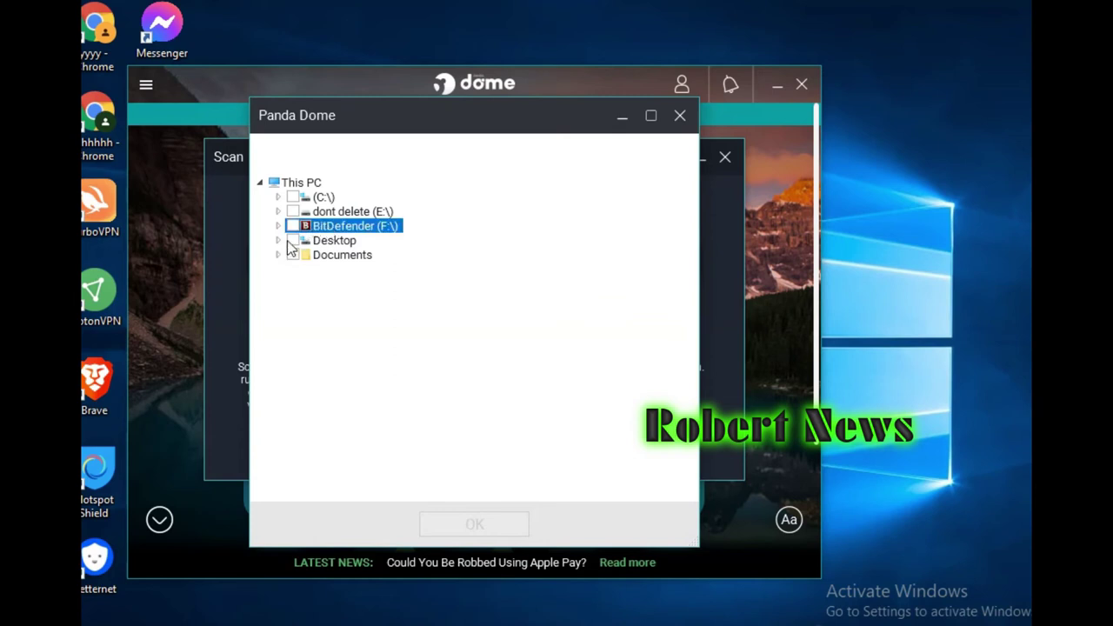
click(293, 211)
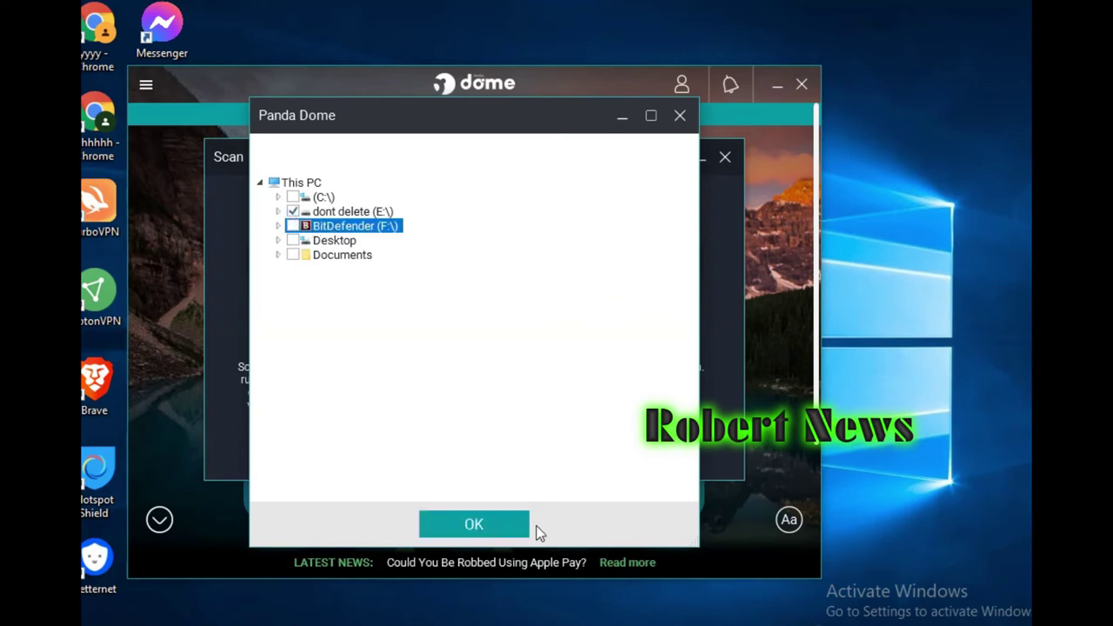
click(498, 525)
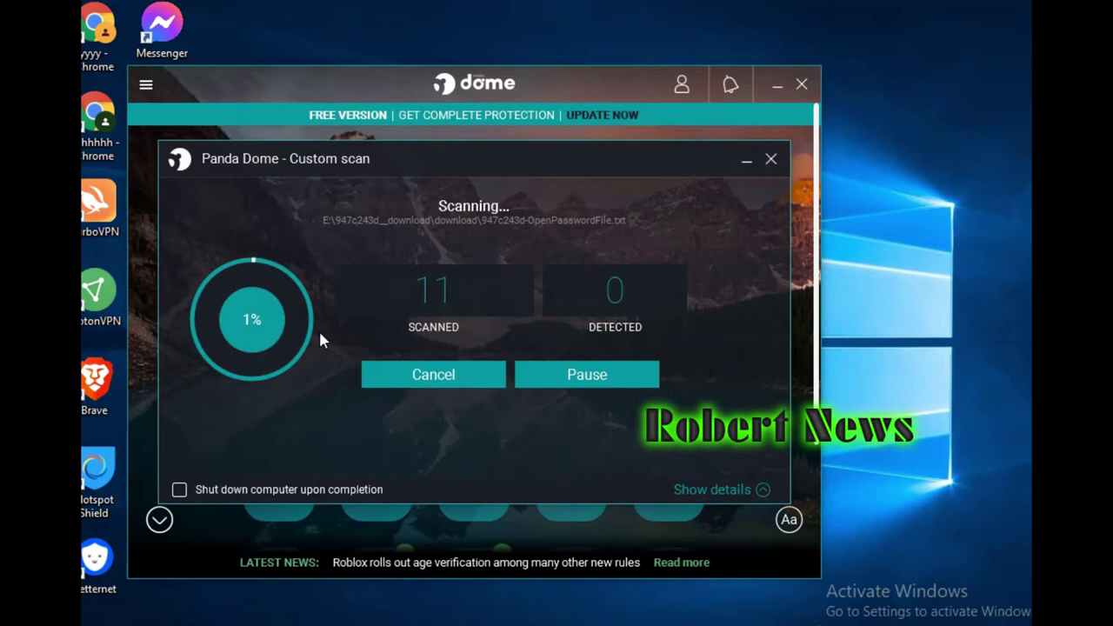
Step: Pause the E: scan at 1%, view its details, and cancel it
click(596, 382)
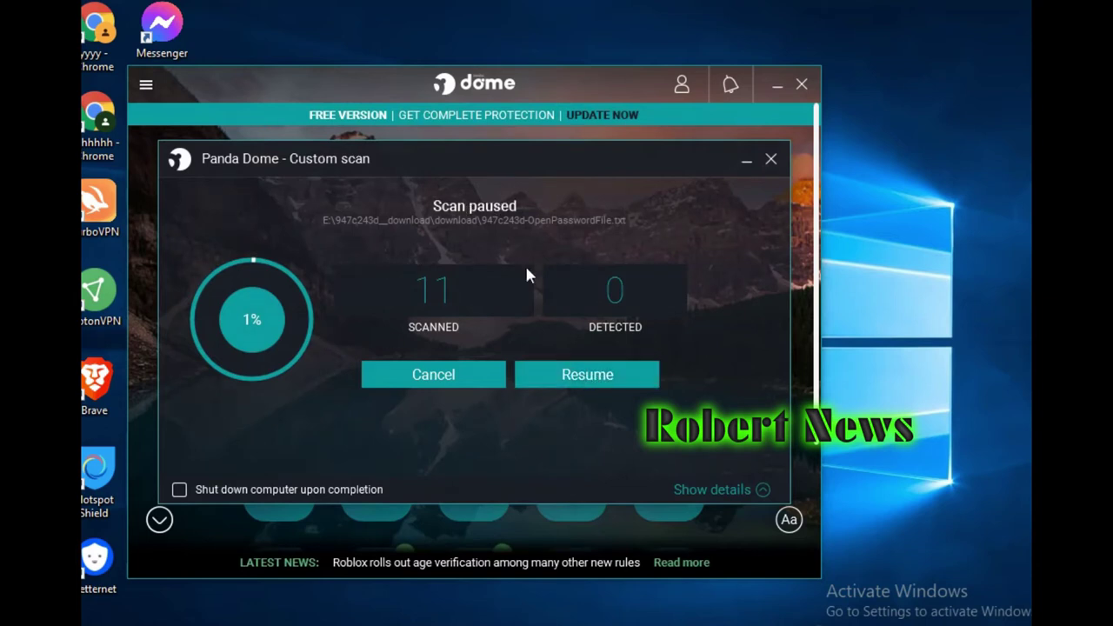
click(733, 489)
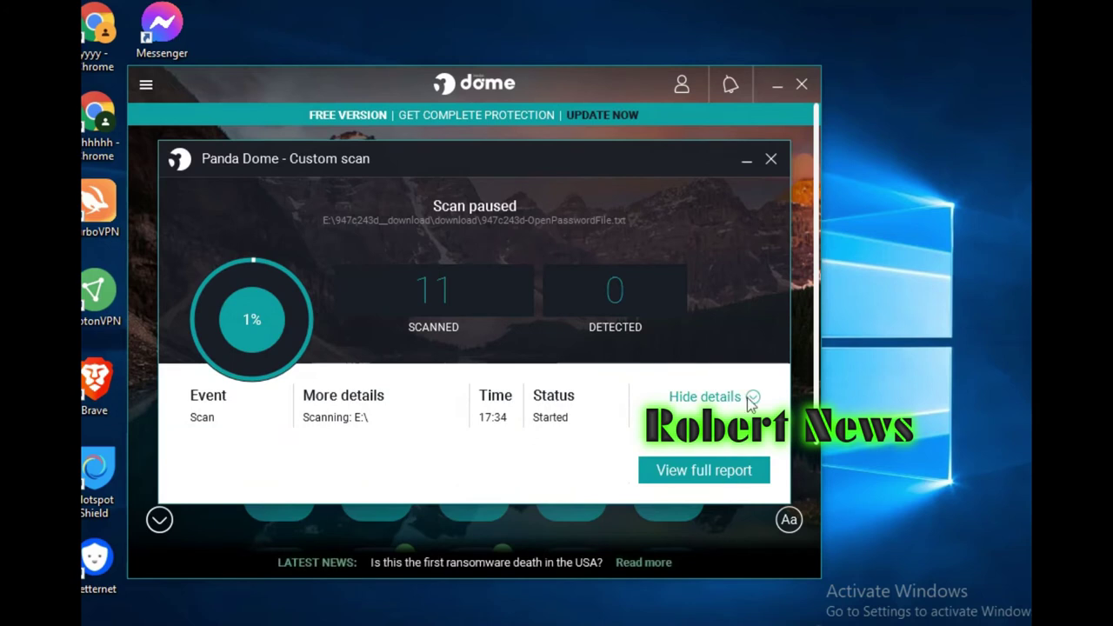
click(772, 163)
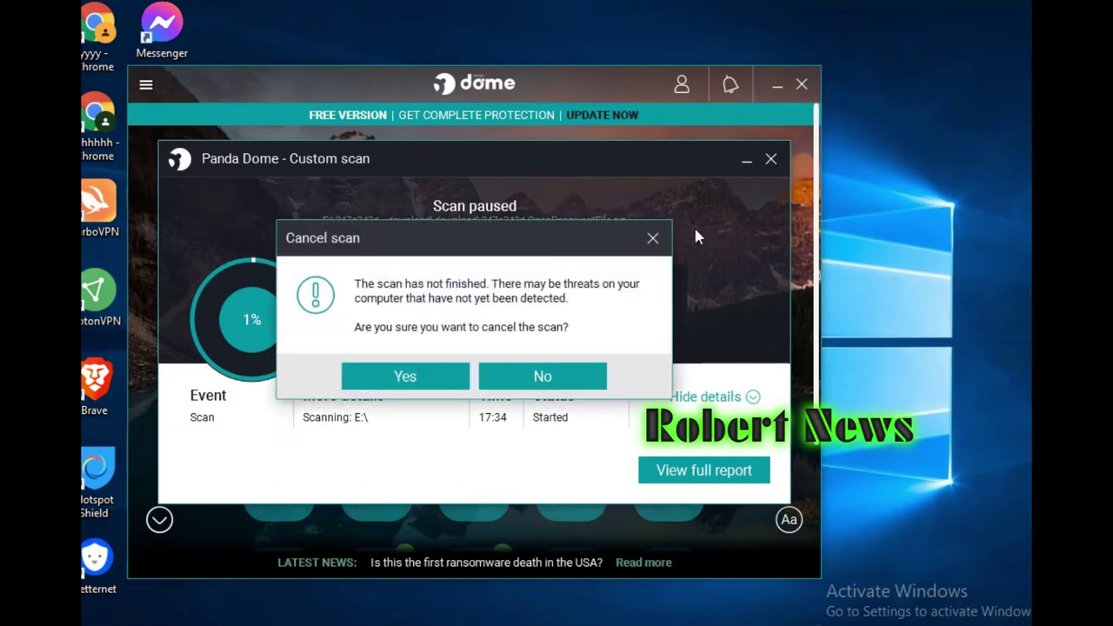
click(404, 373)
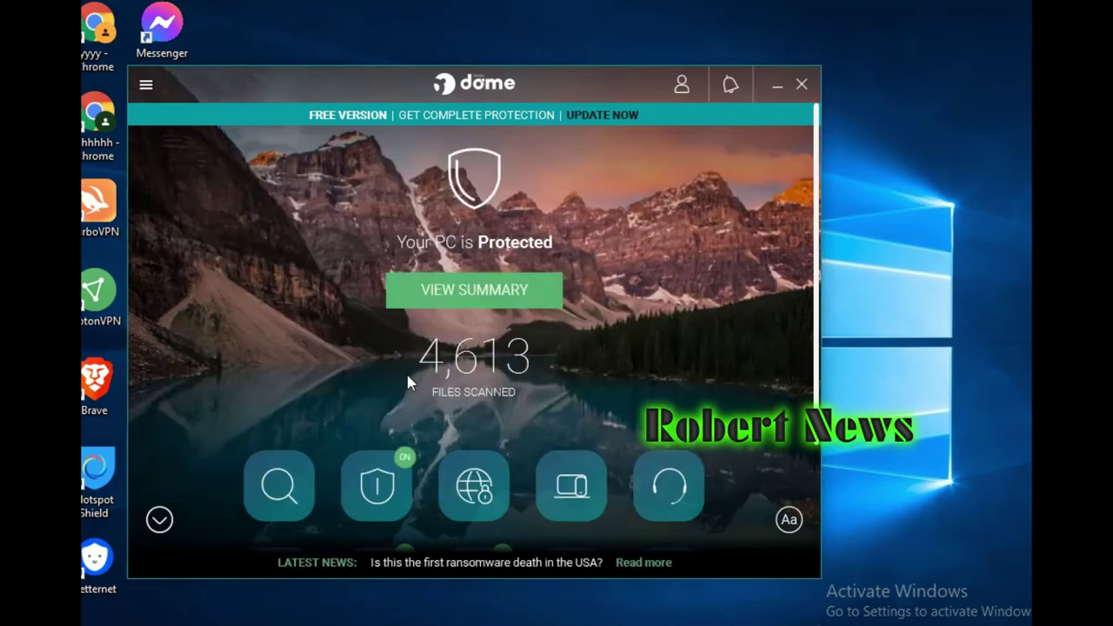
click(561, 472)
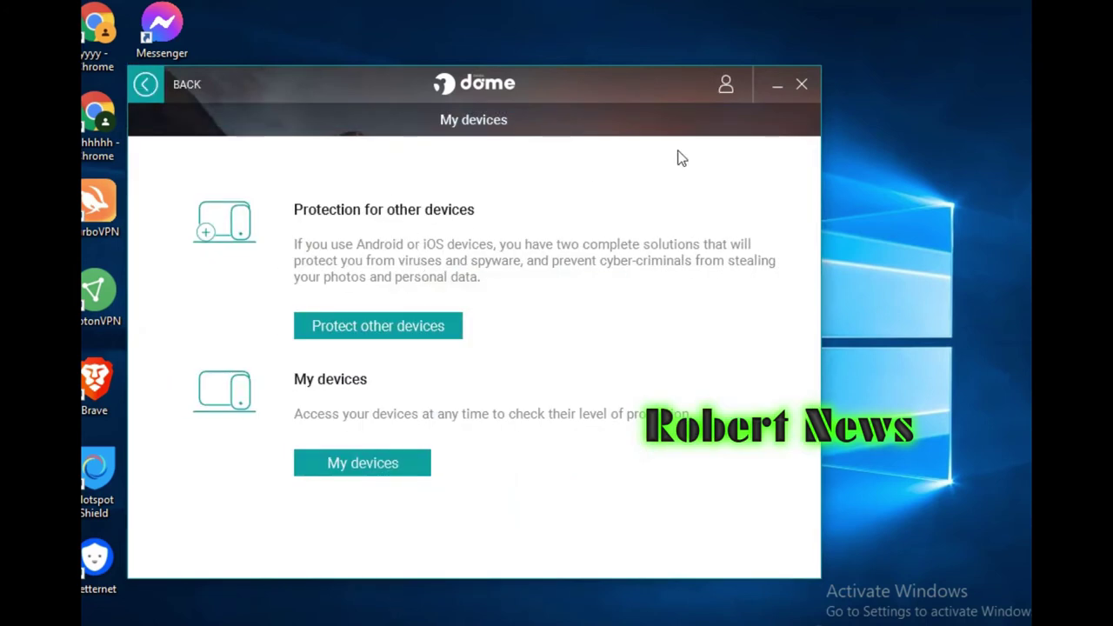
click(146, 83)
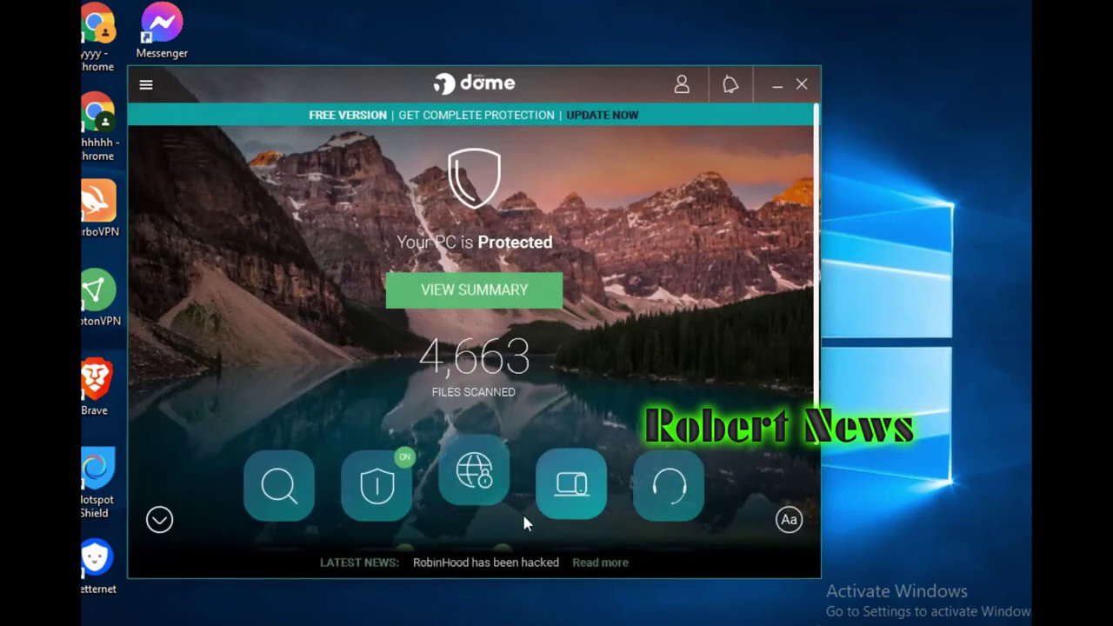
click(480, 491)
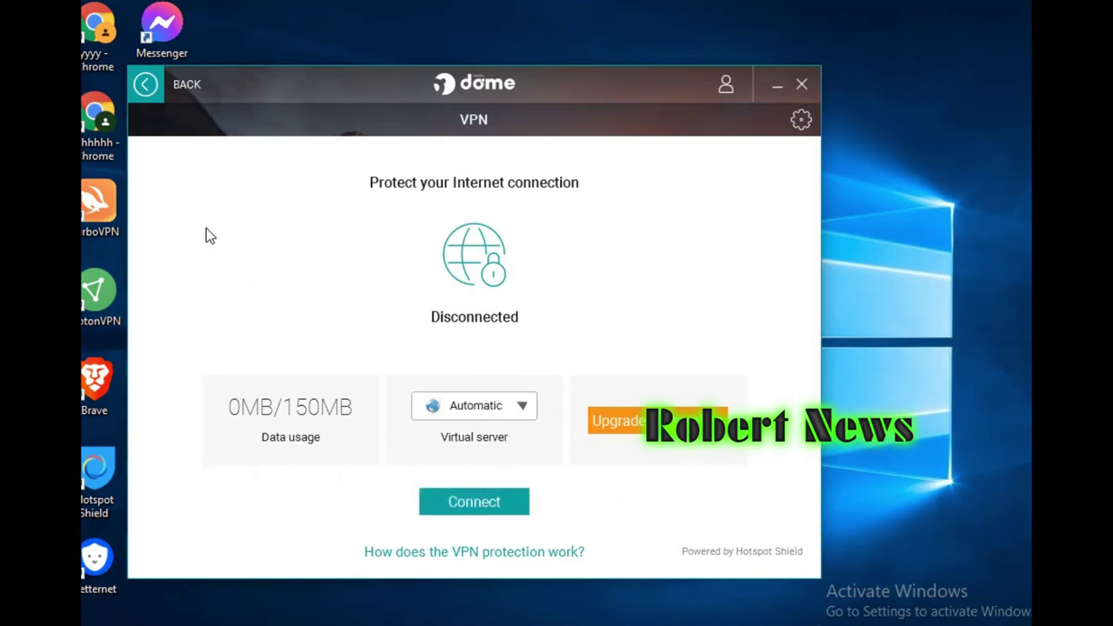
click(146, 84)
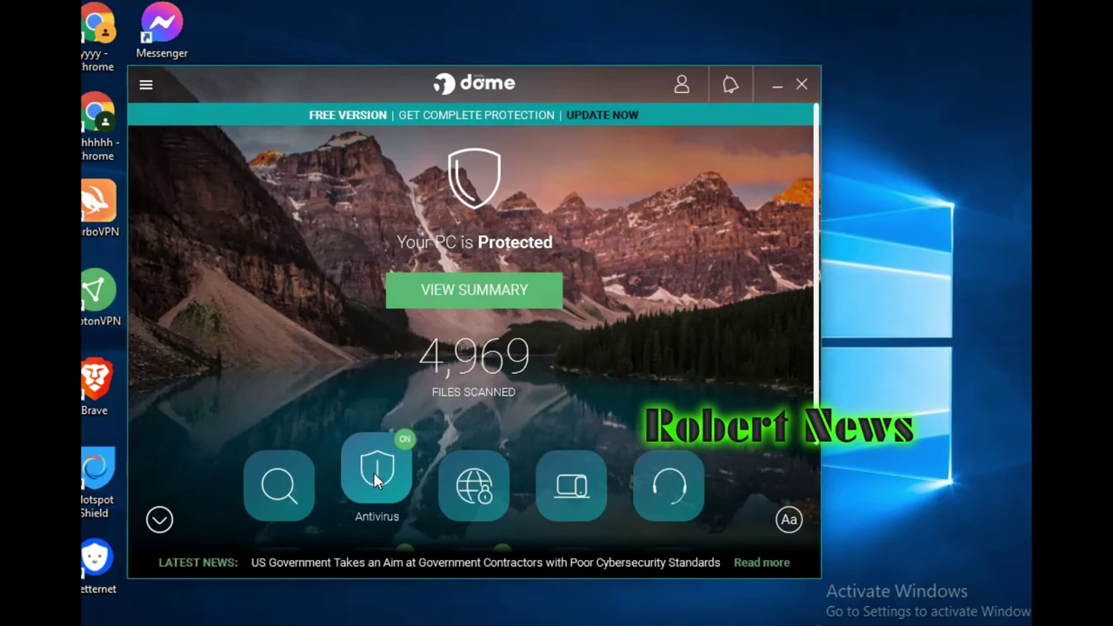
Step: Add a scheduled scan of My entire PC running Daily at 11:30
click(377, 476)
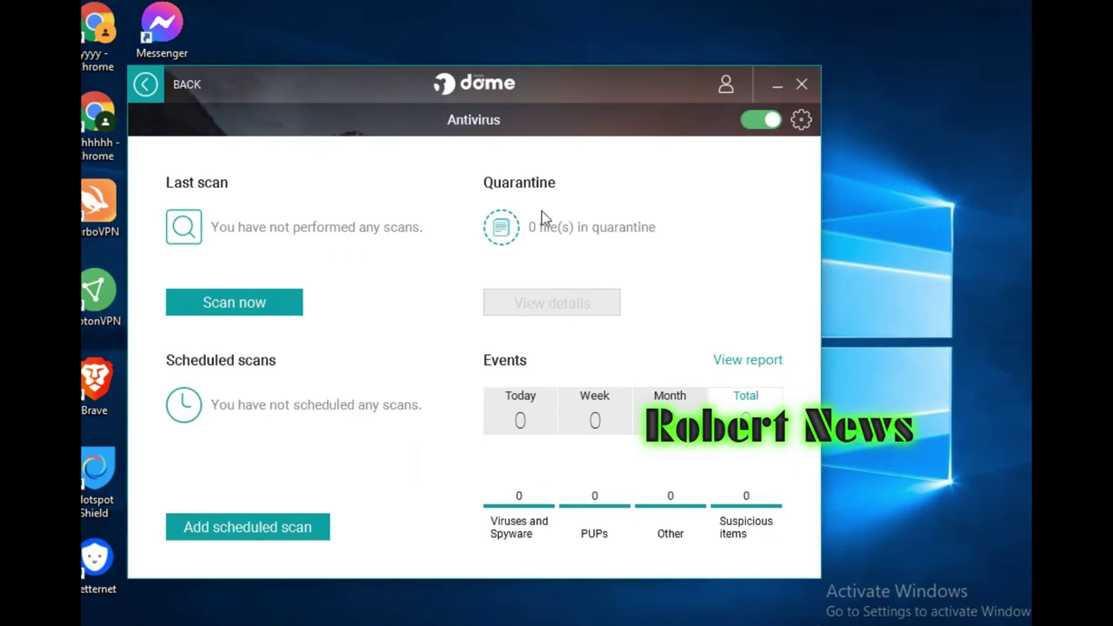
click(273, 531)
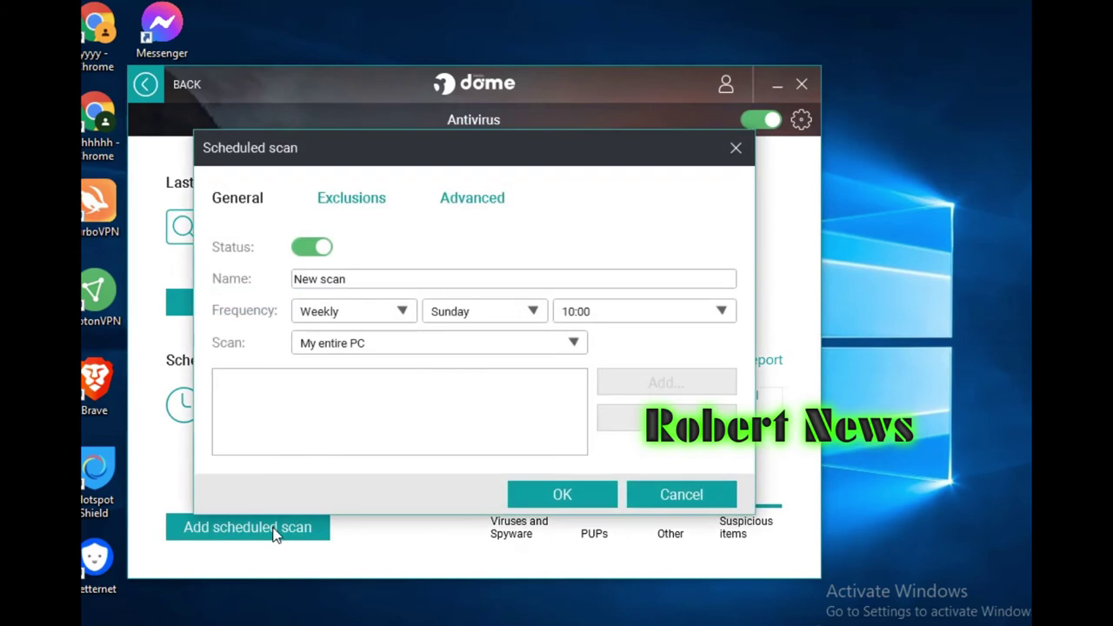
click(405, 311)
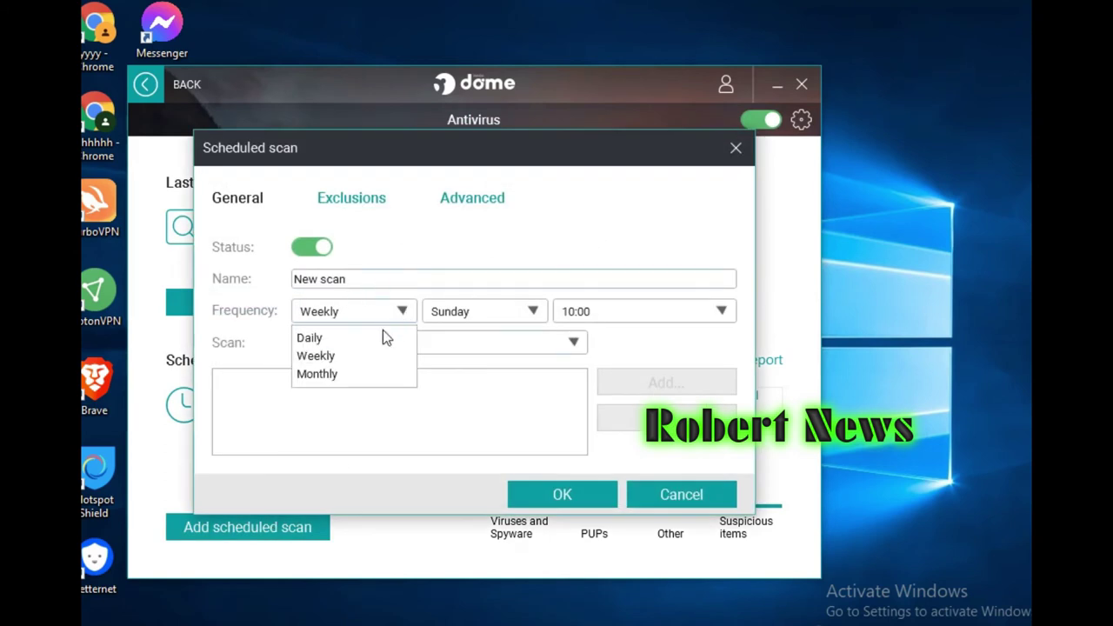
click(369, 341)
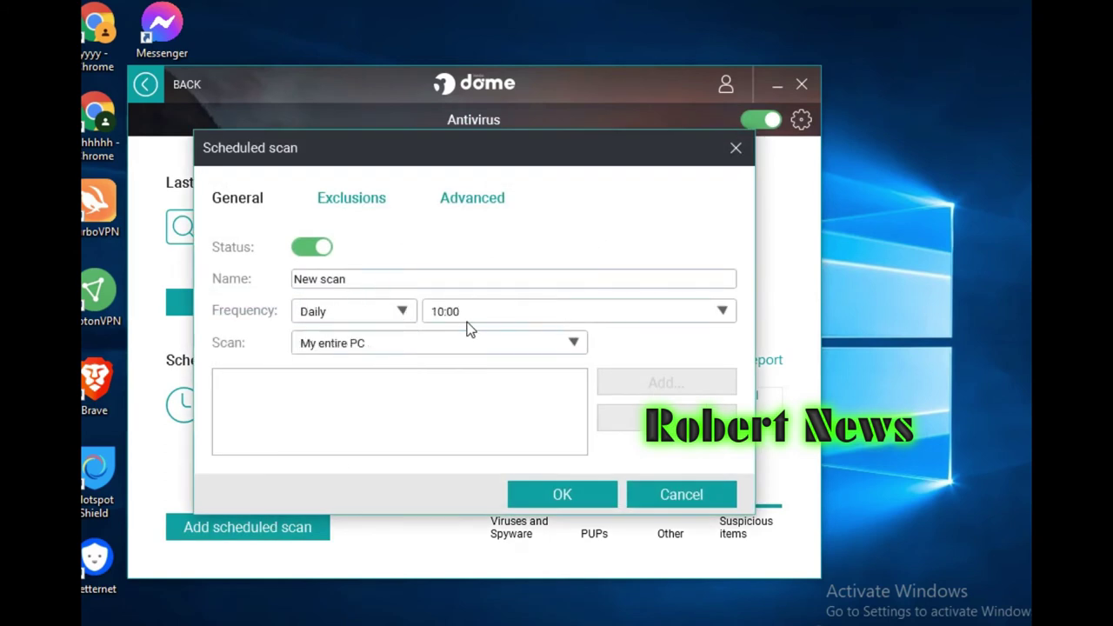
click(695, 313)
click(597, 388)
click(569, 346)
click(567, 344)
click(566, 342)
click(566, 343)
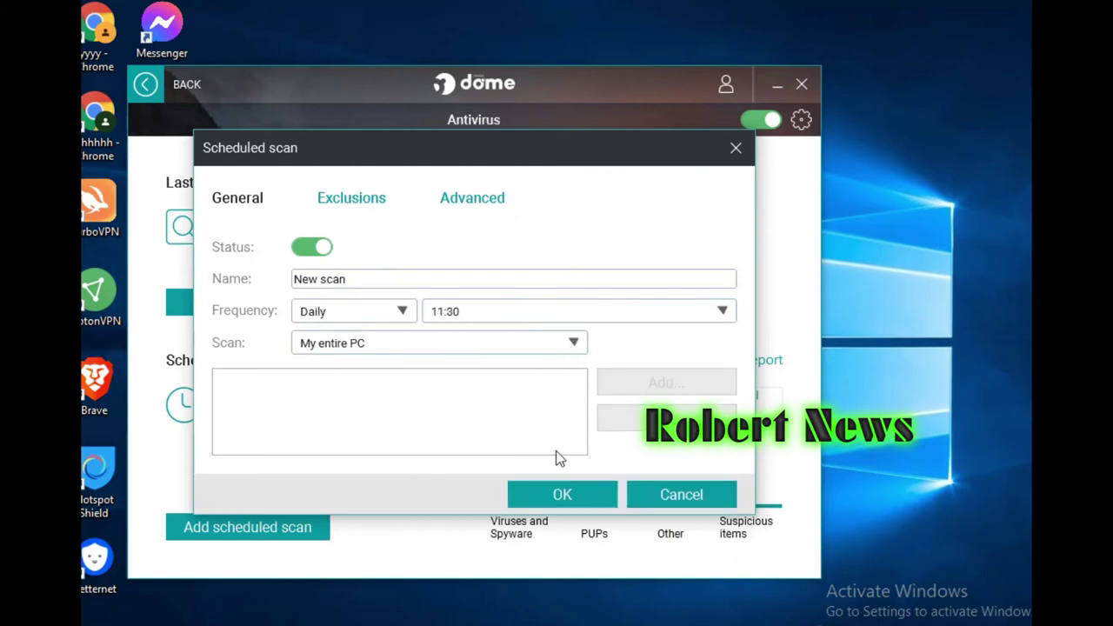
click(560, 495)
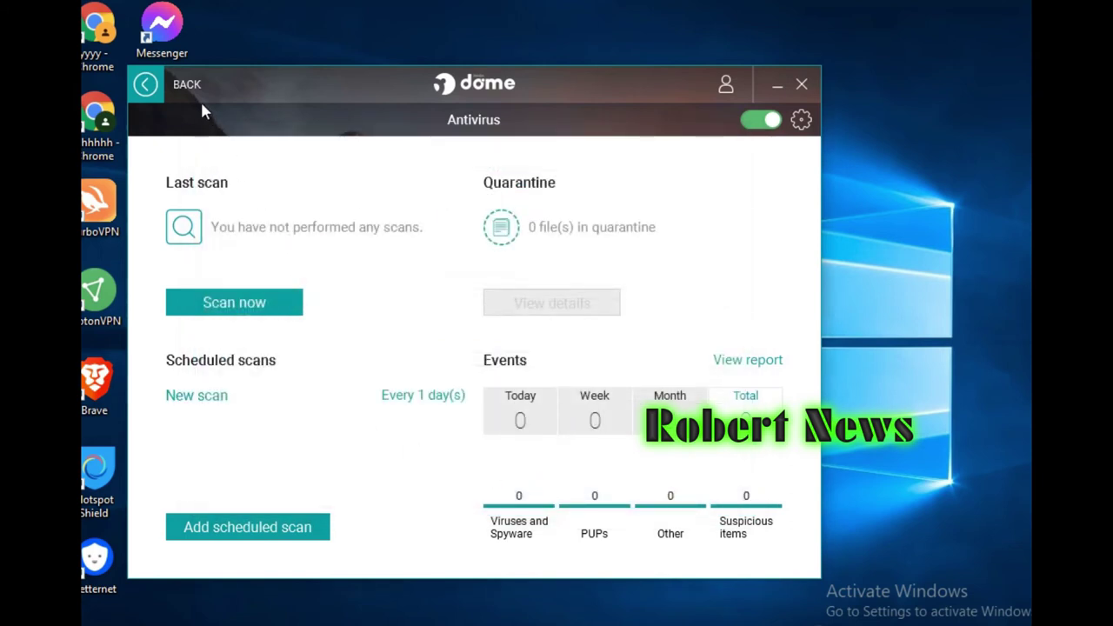
Step: Expand all dashboard features, then view Process Monitor and USB Protection, returning home after each
click(146, 85)
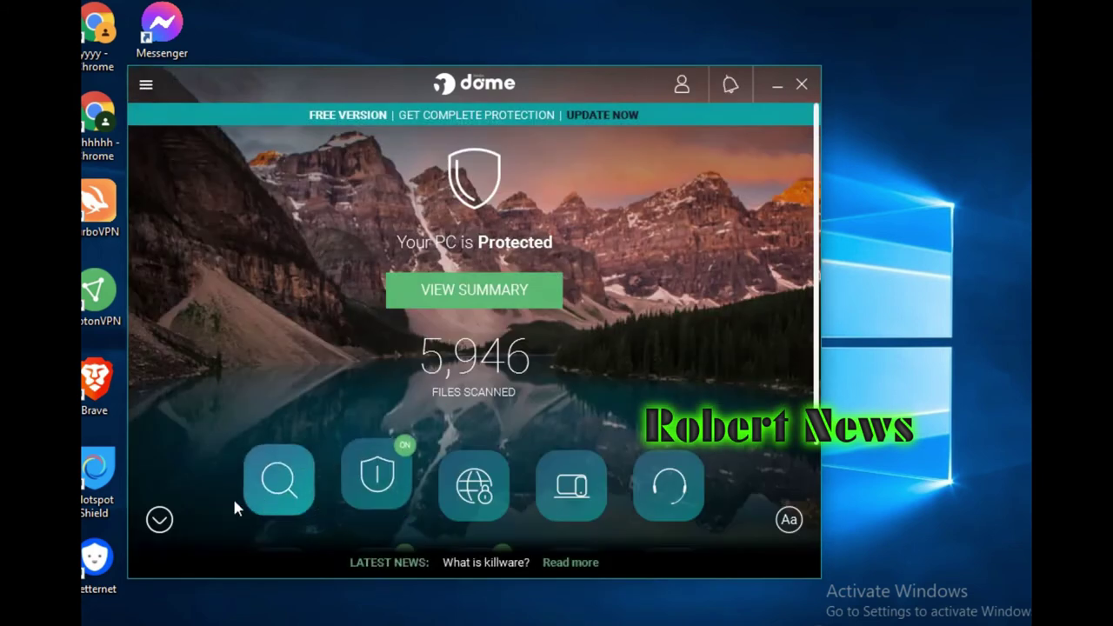
click(159, 520)
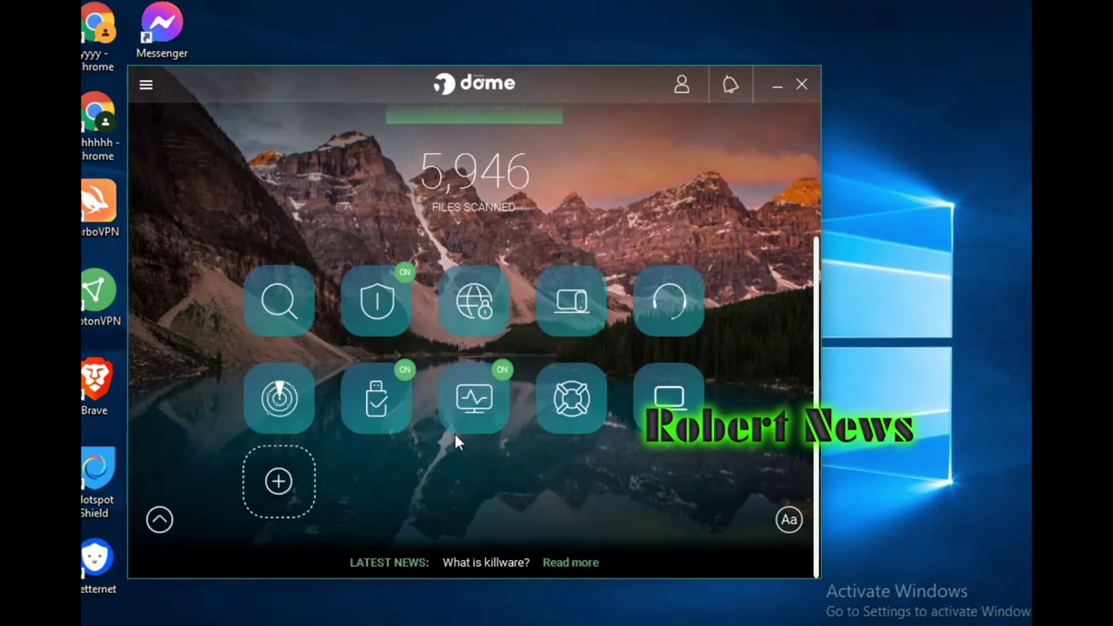
click(478, 388)
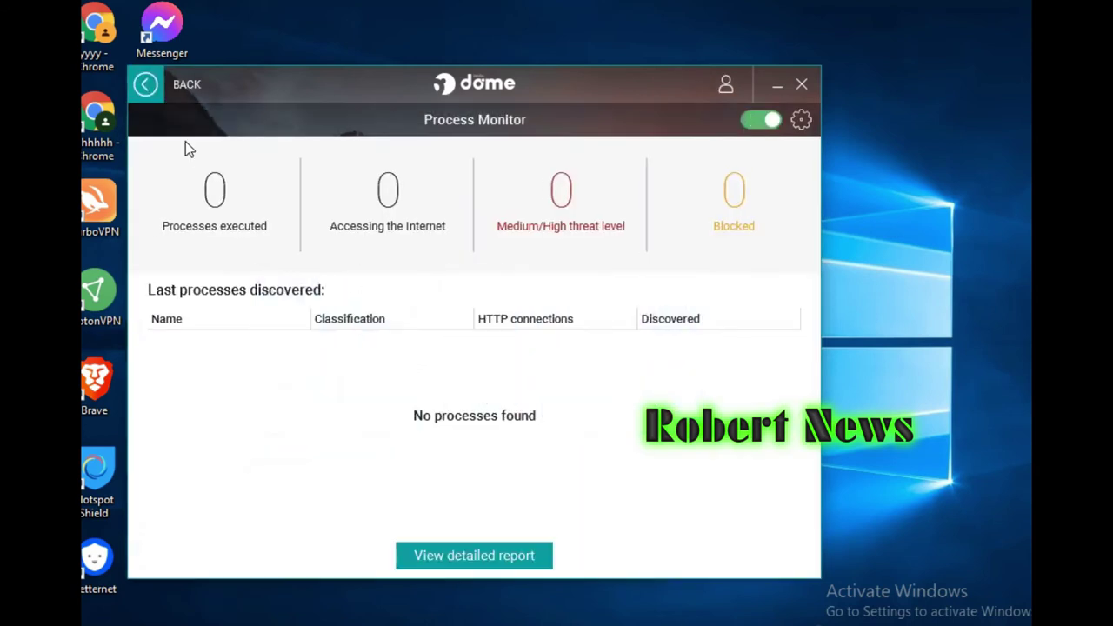
click(145, 85)
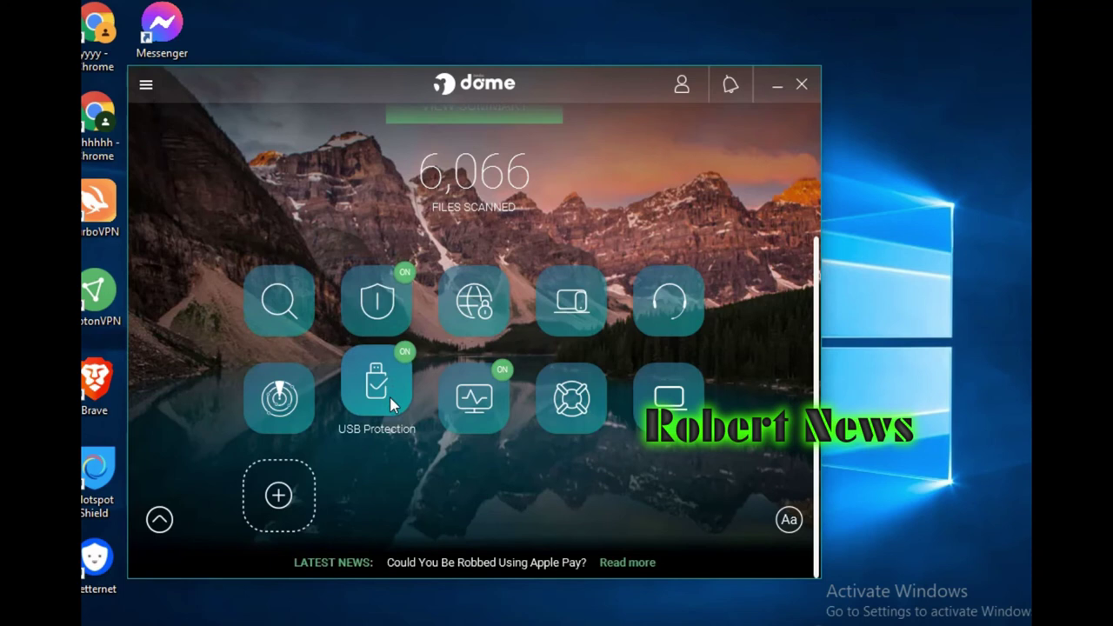
click(391, 403)
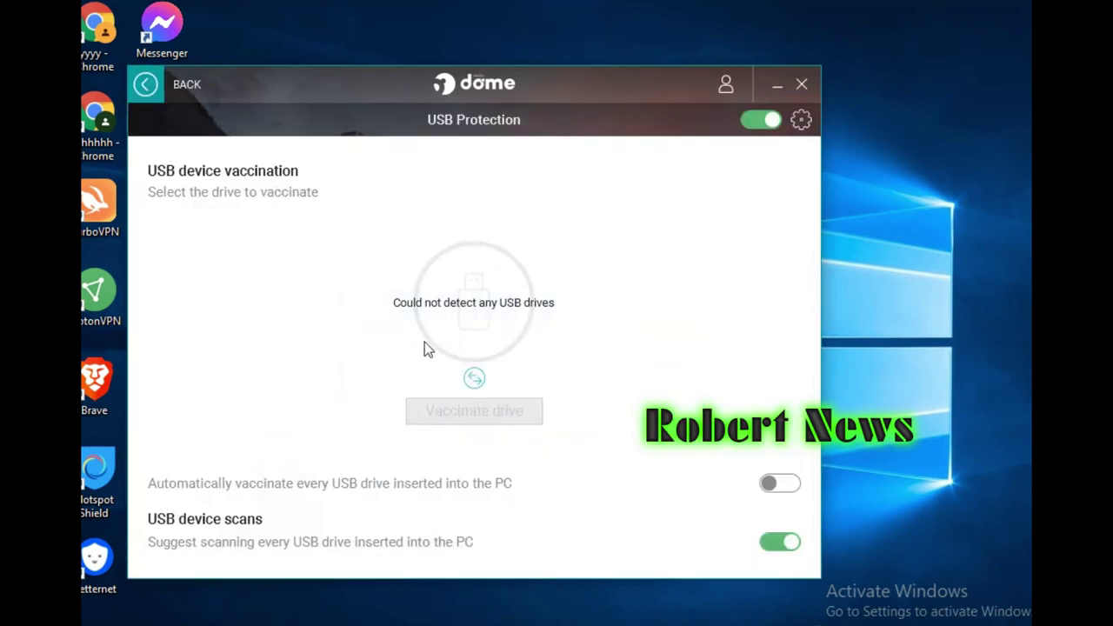
click(145, 84)
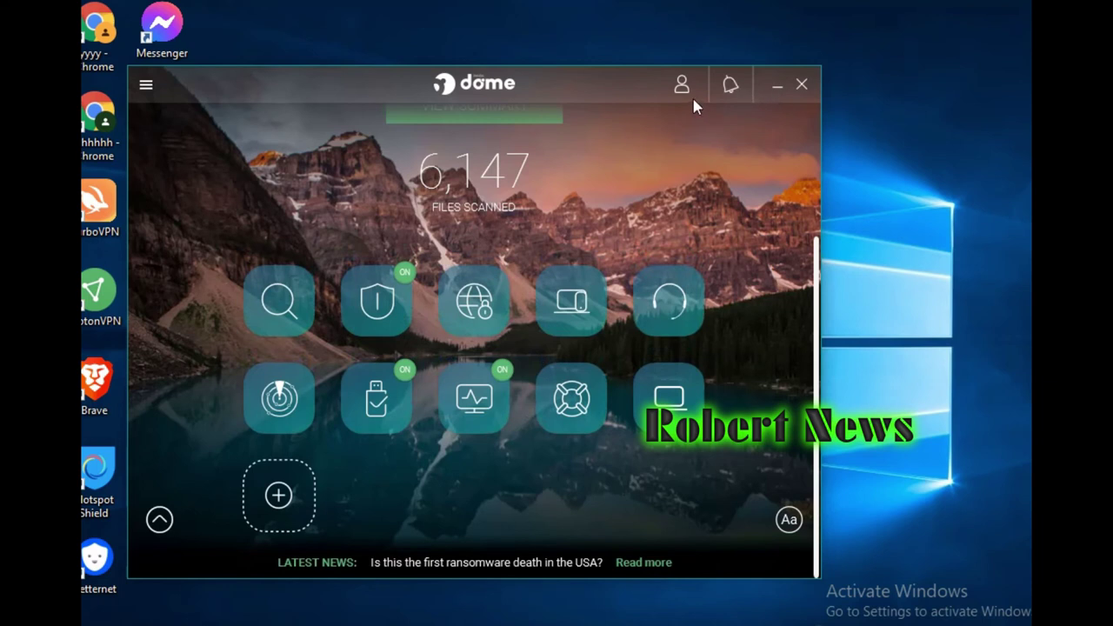
Step: Reposition the Dome window, open online Help from the side menu, then minimize the browser
drag(693, 100, 693, 188)
drag(596, 184, 644, 67)
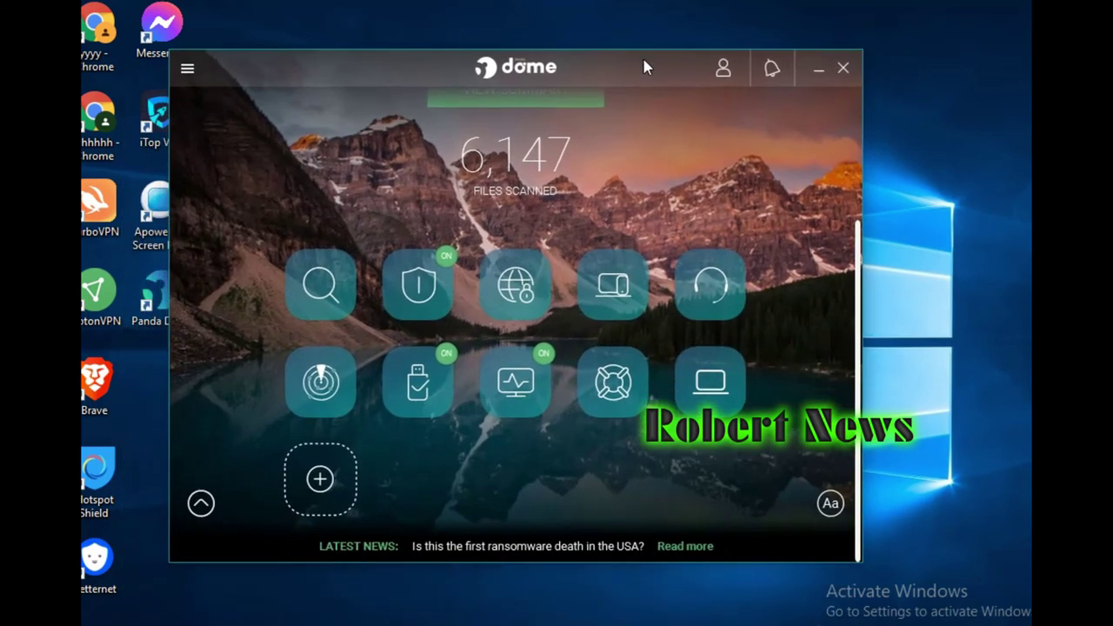
click(187, 69)
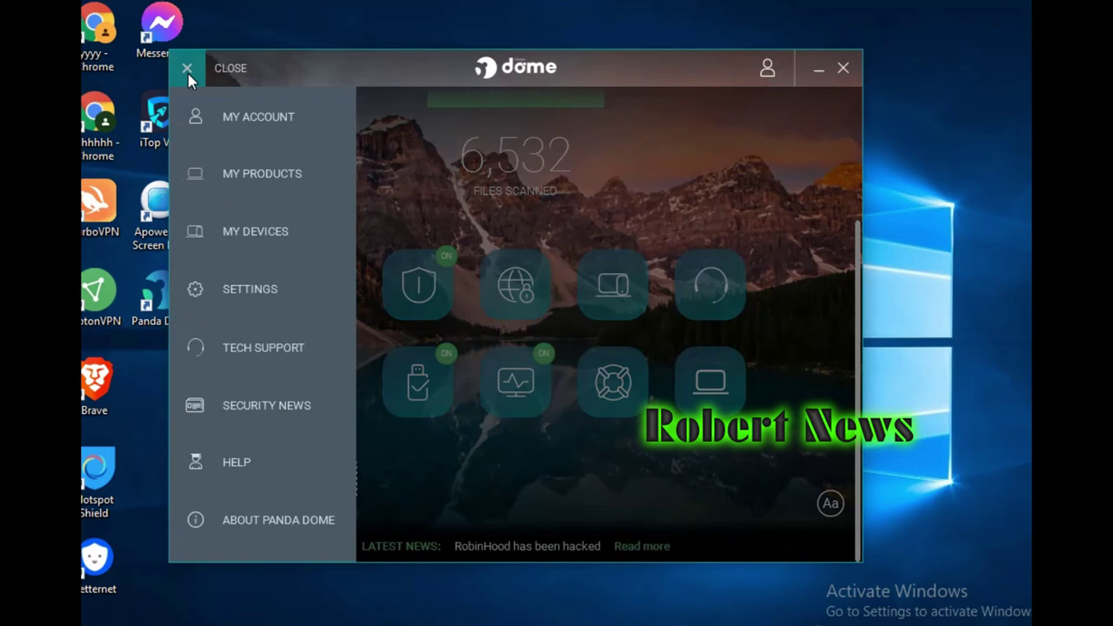
click(187, 70)
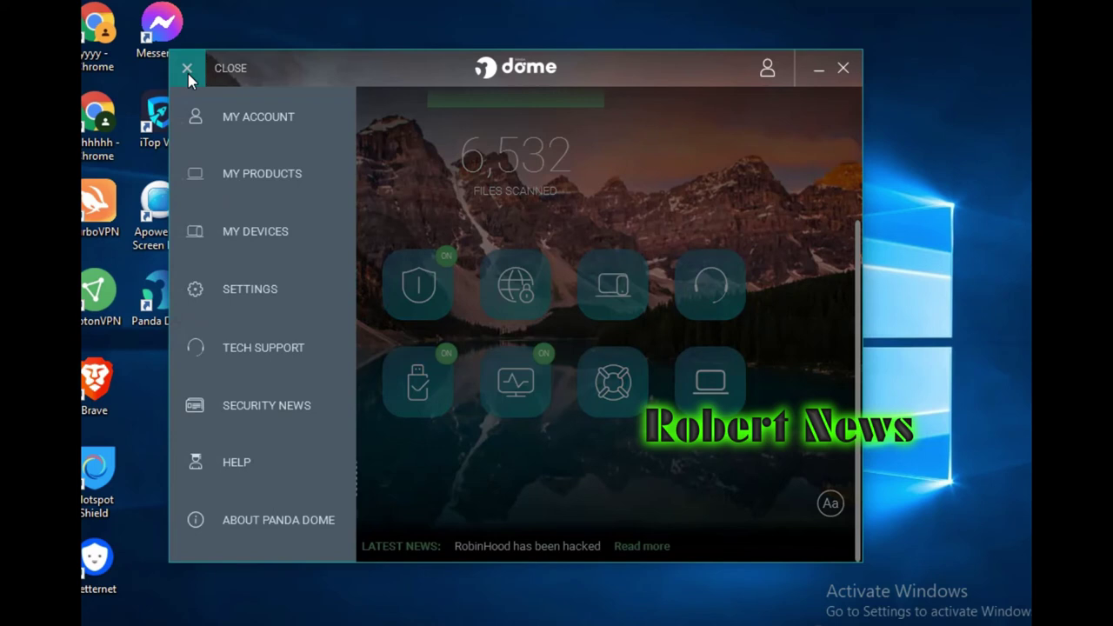
click(284, 472)
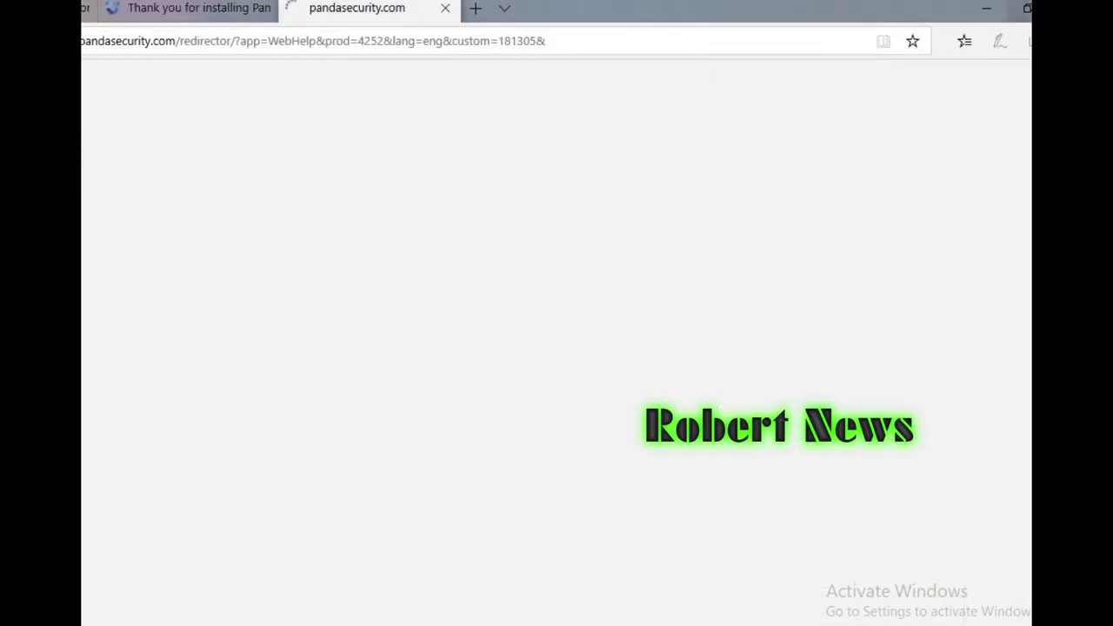
click(986, 9)
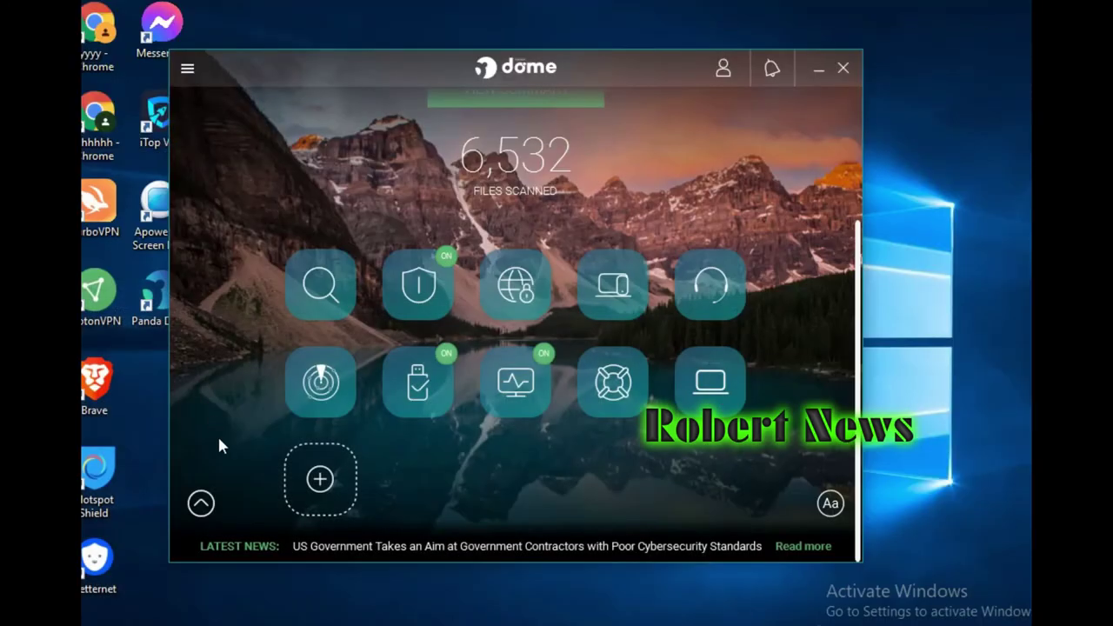
Step: Hide the feature names under the dashboard tiles and scroll back to the top
click(188, 70)
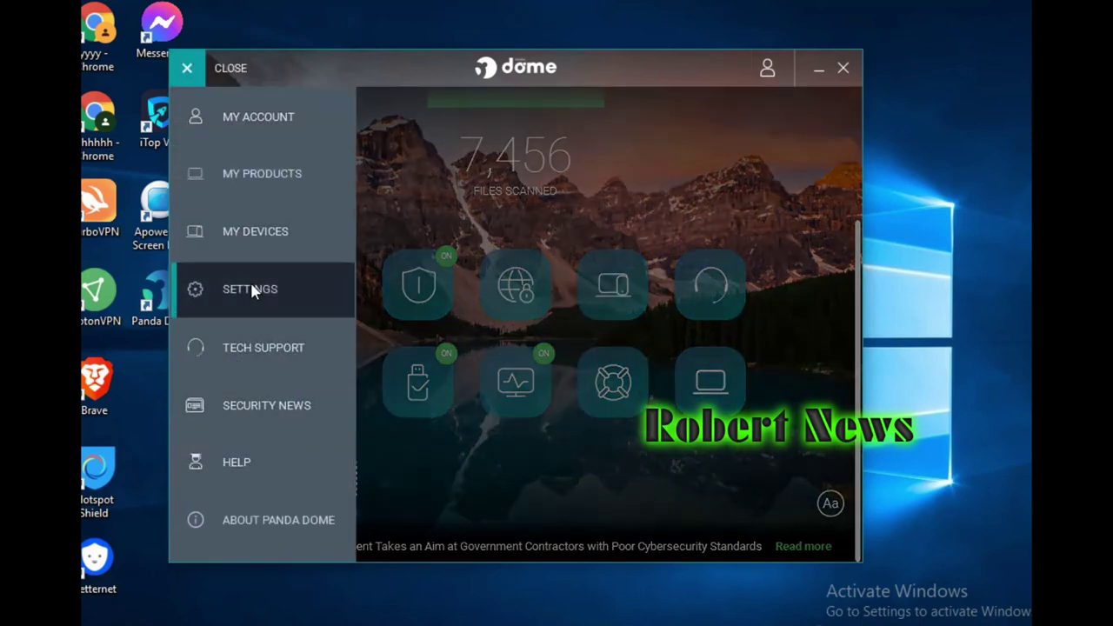
click(199, 73)
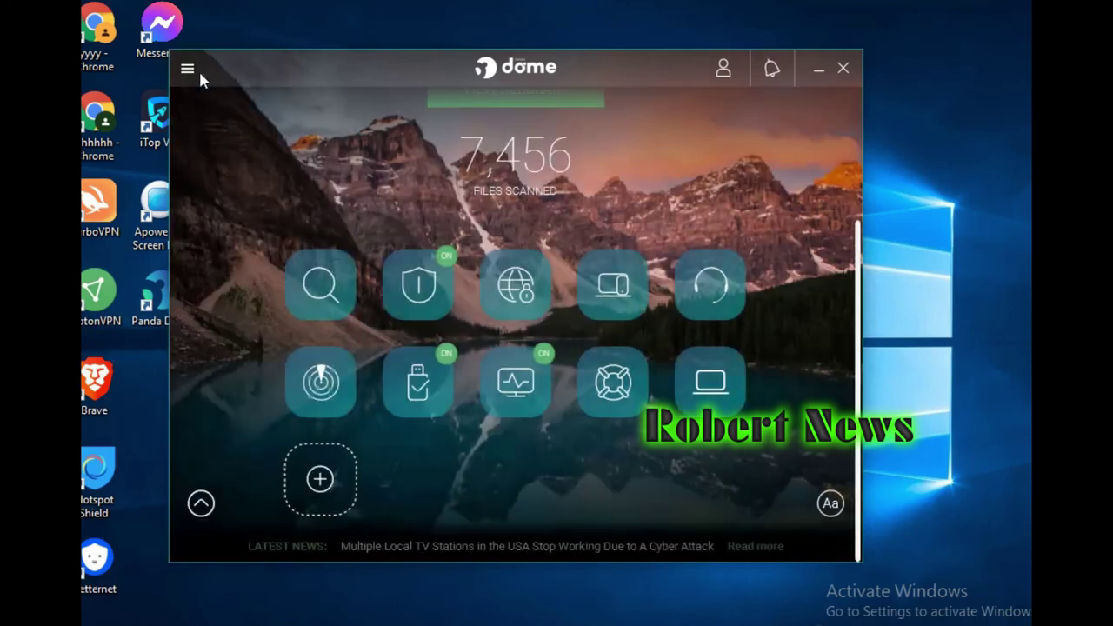
click(829, 504)
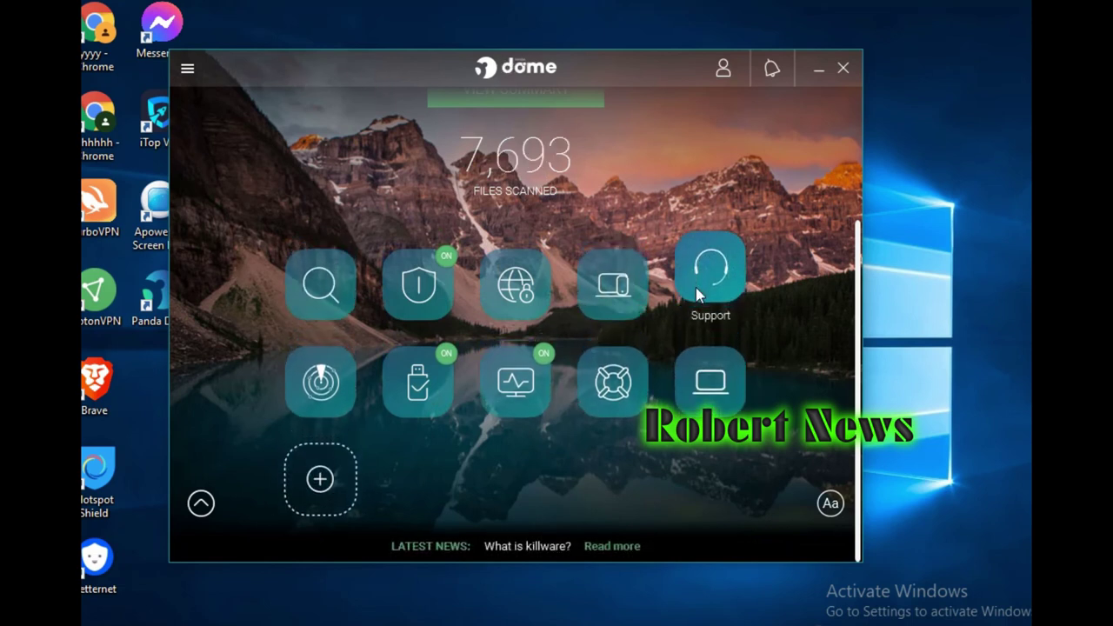
scroll(609, 296, up, 2)
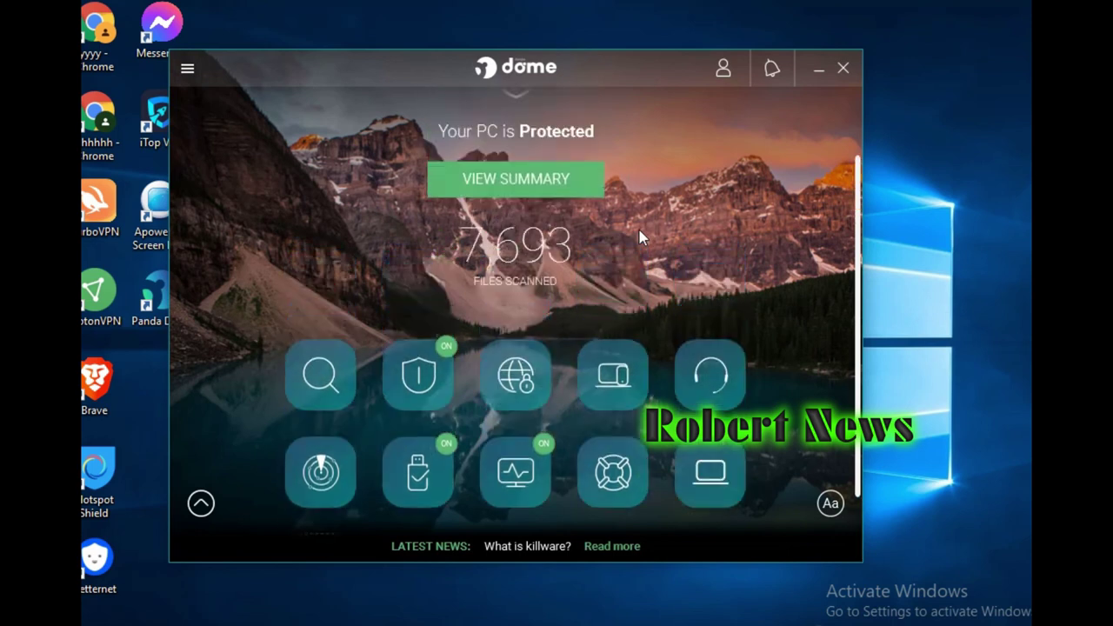
Step: Confirm in My Products that the free licence is active on 1 device
click(566, 274)
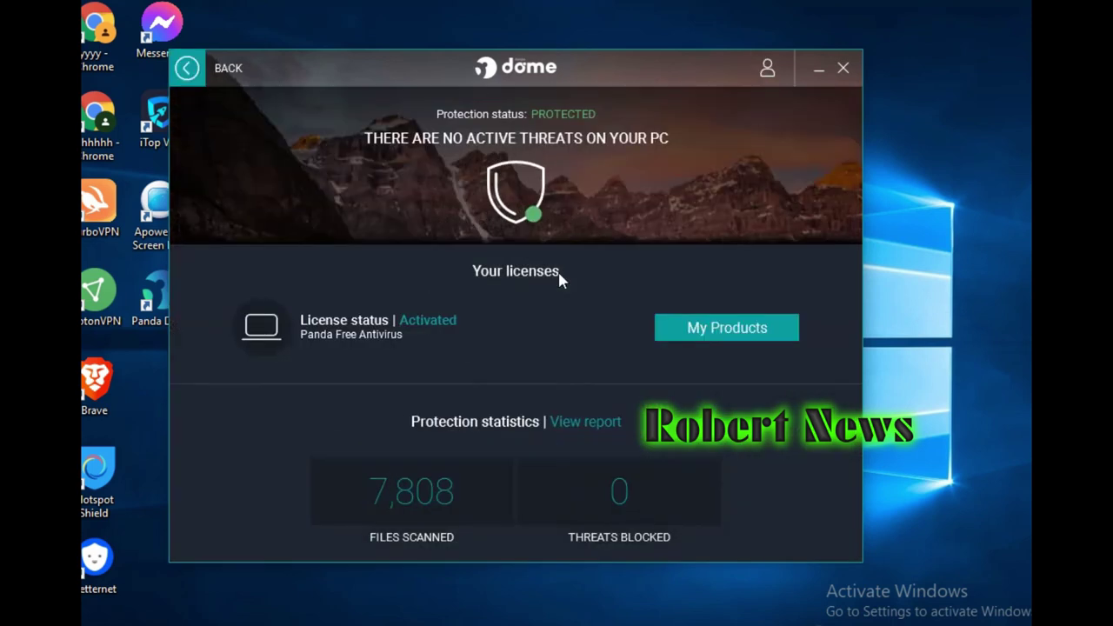
click(687, 327)
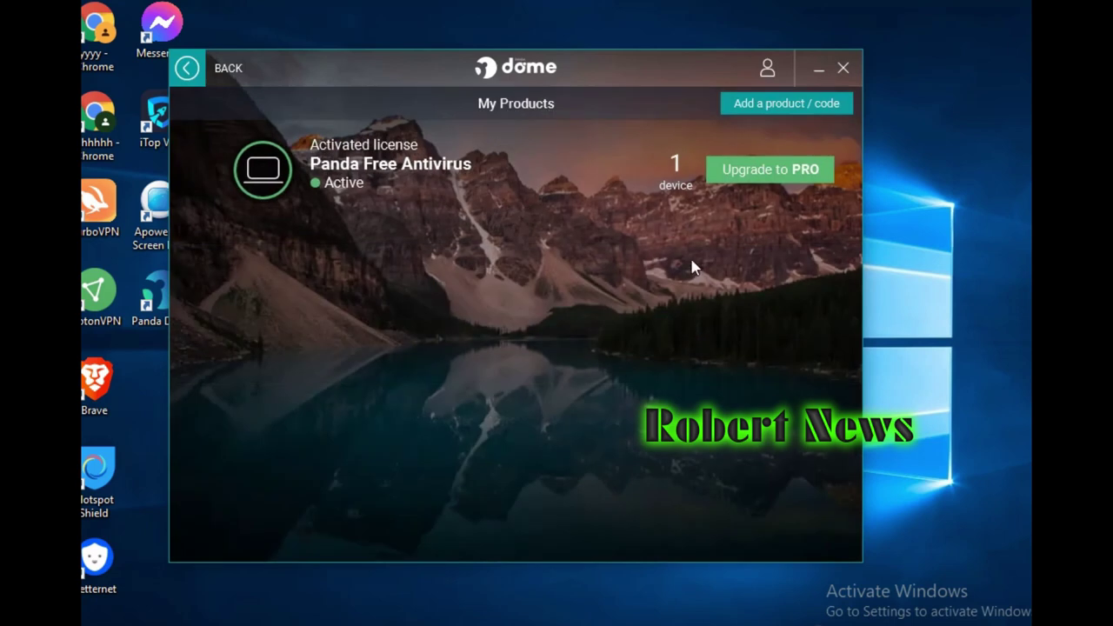
click(230, 69)
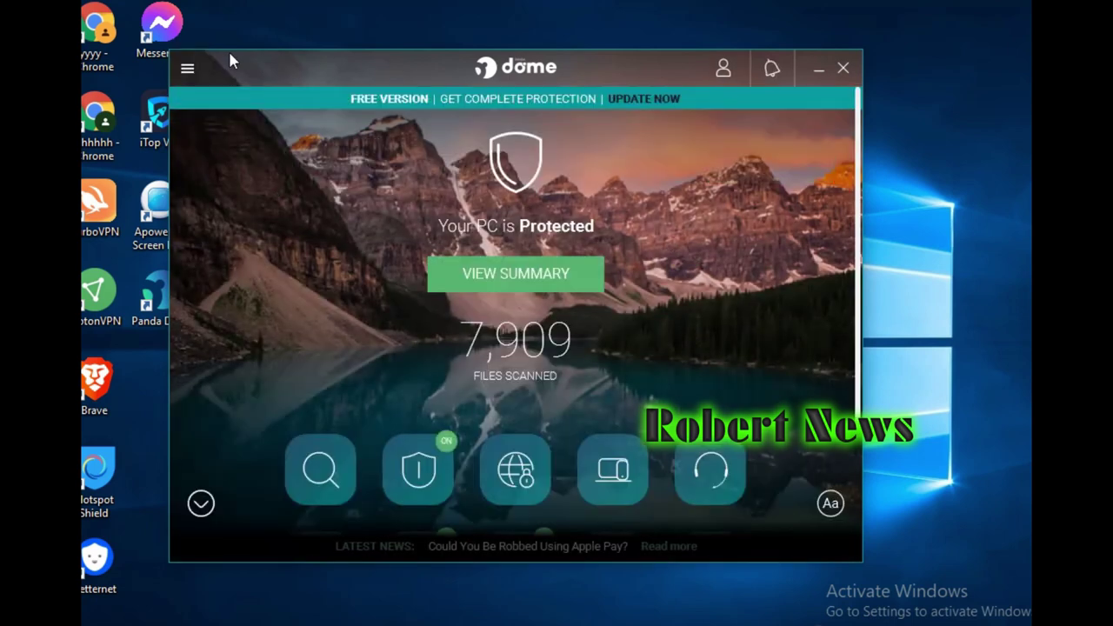